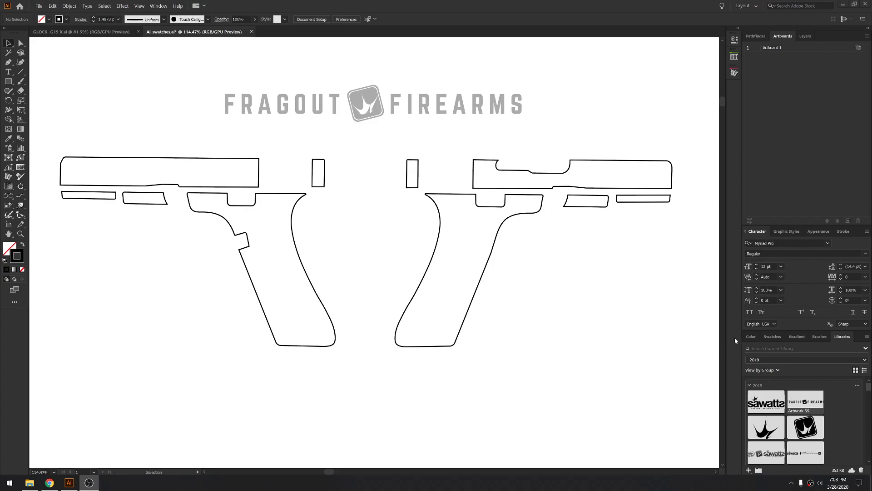
# Switch the lower-right panel group to the Color panel sliders
pyautogui.click(751, 336)
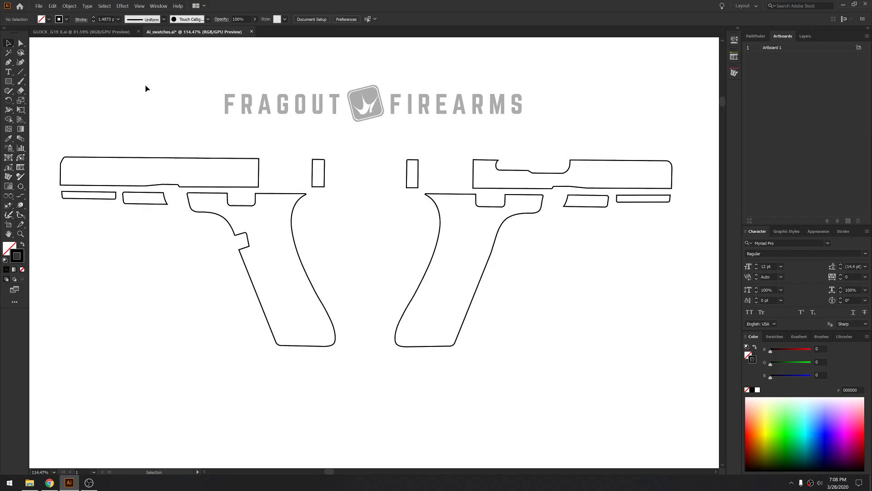
# Marquee-select the whole gun outline group and set its stroke to pure red (FF0000)
pyautogui.click(775, 336)
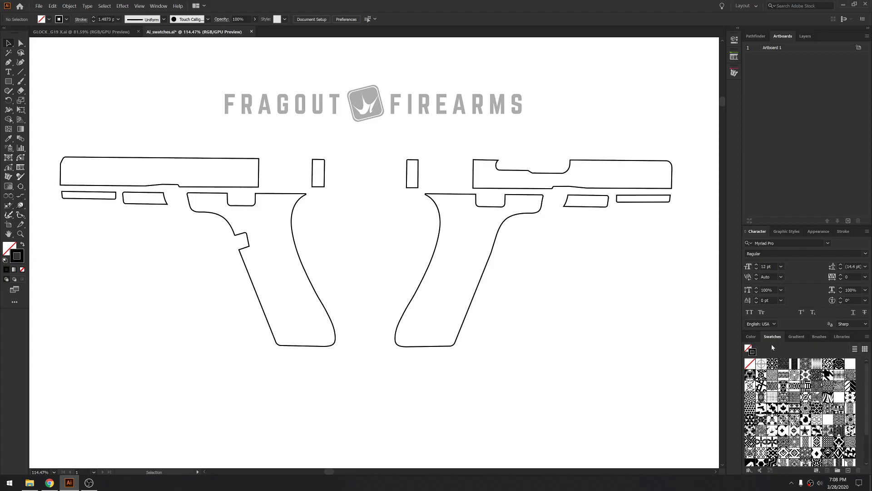
pyautogui.moveTo(524, 332); pyautogui.dragTo(166, 149)
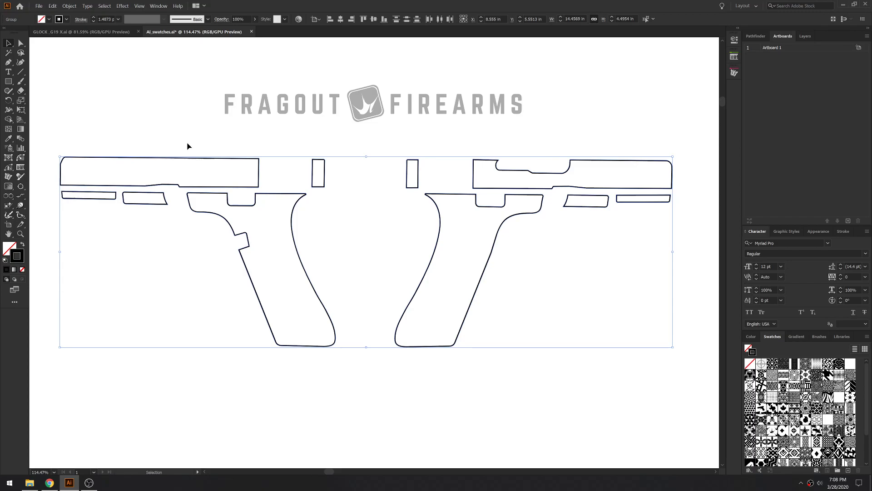
pyautogui.moveTo(188, 145); pyautogui.dragTo(594, 354)
pyautogui.click(752, 336)
pyautogui.moveTo(771, 349); pyautogui.dragTo(812, 349)
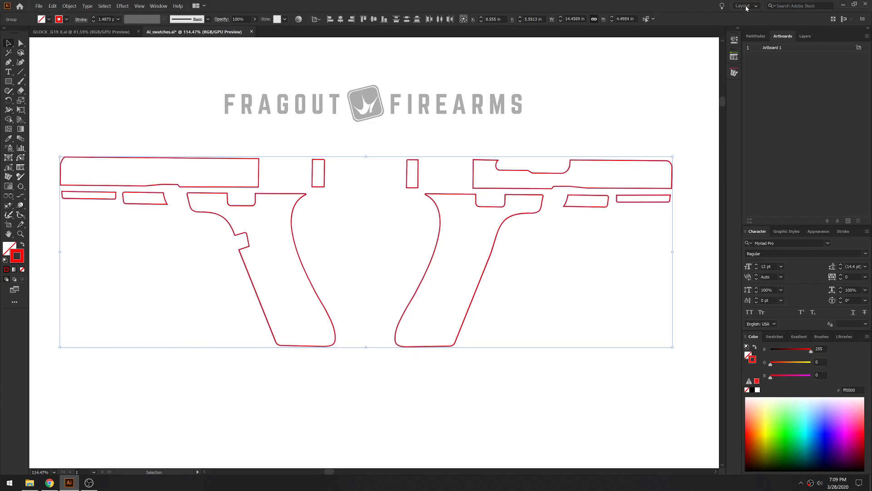
# Reset the workspace layout, then cycle through the Swatches, library and Color panel tabs
pyautogui.click(746, 7)
pyautogui.click(755, 82)
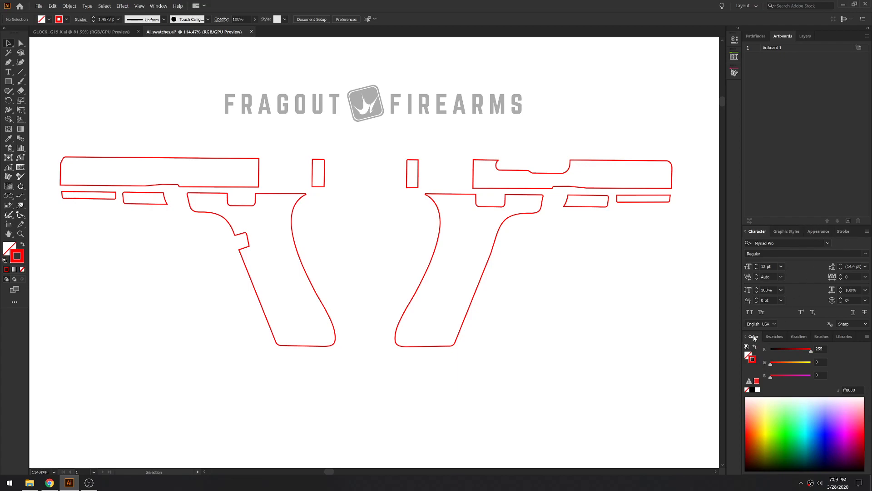
pyautogui.click(776, 336)
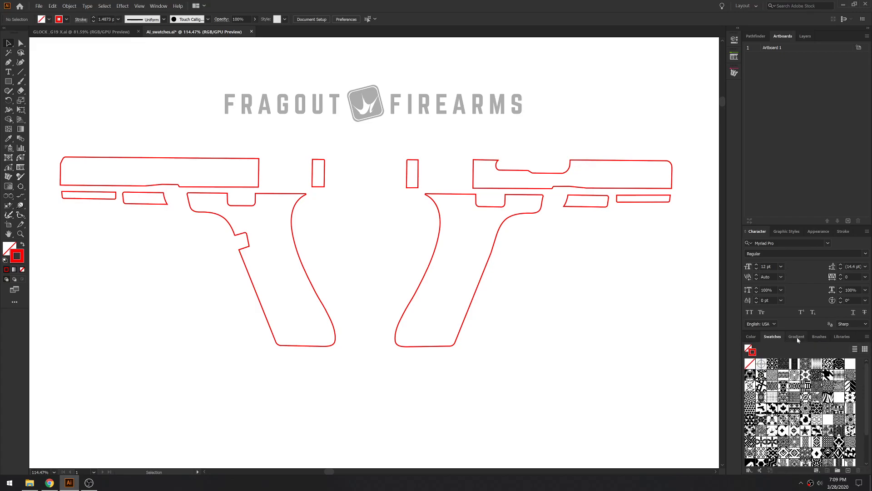
pyautogui.click(796, 336)
pyautogui.click(820, 337)
pyautogui.click(842, 336)
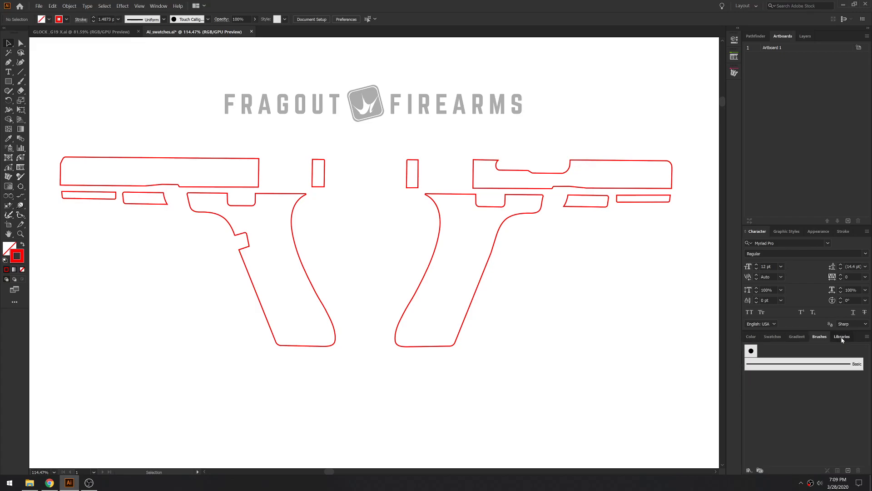
pyautogui.click(751, 337)
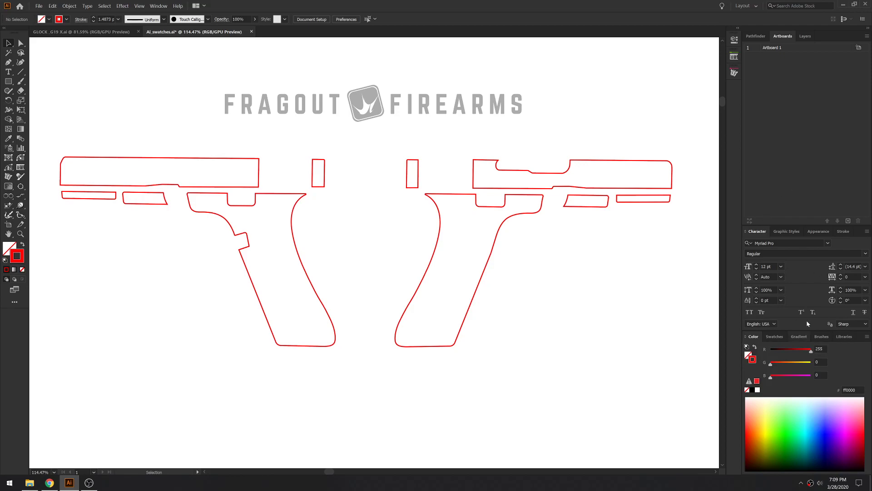
# Choose Window > Swatches to show the pattern swatches
pyautogui.click(159, 6)
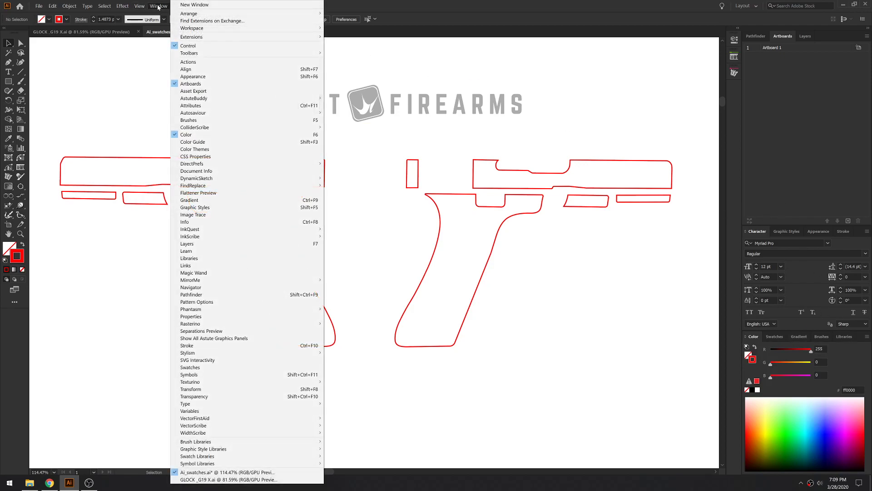
pyautogui.click(228, 368)
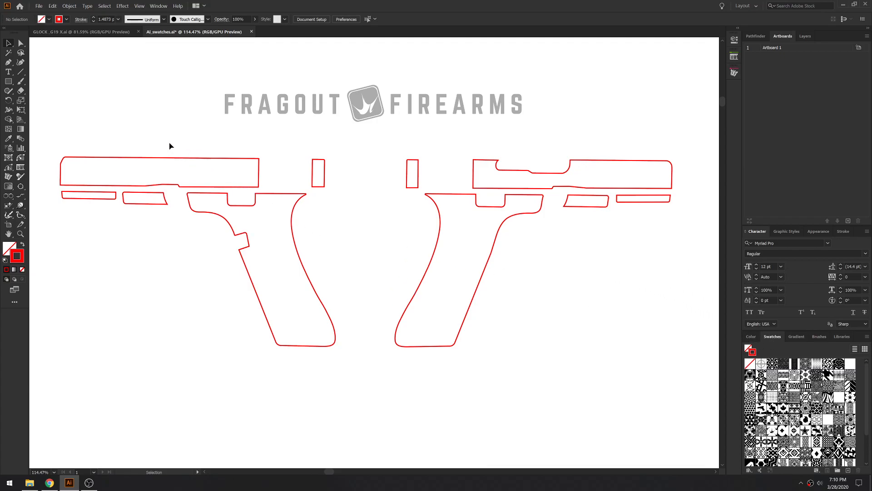
# Select the gun group, show Stroke options, then try and undo two right-grip anchor edits
pyautogui.moveTo(181, 144); pyautogui.dragTo(566, 357)
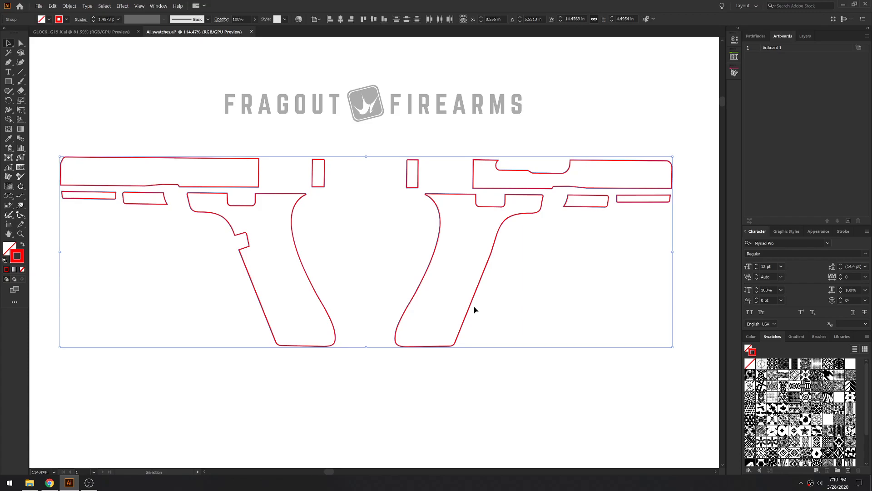
pyautogui.click(843, 231)
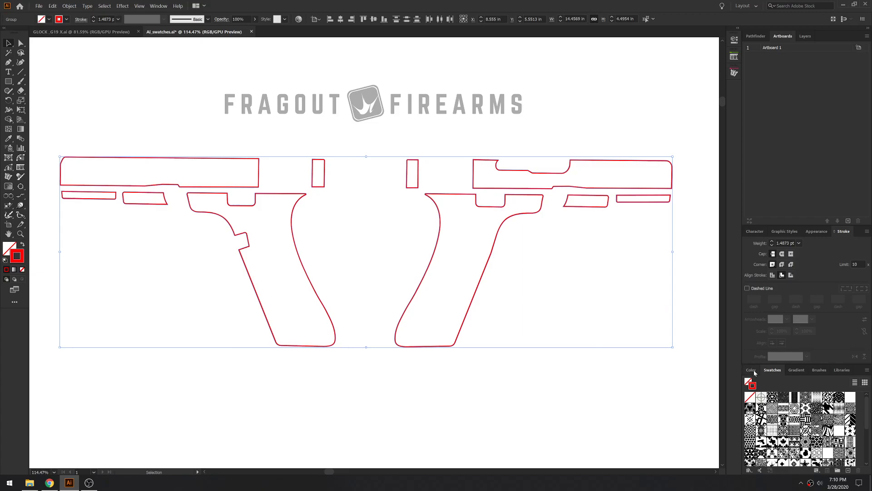
pyautogui.click(586, 305)
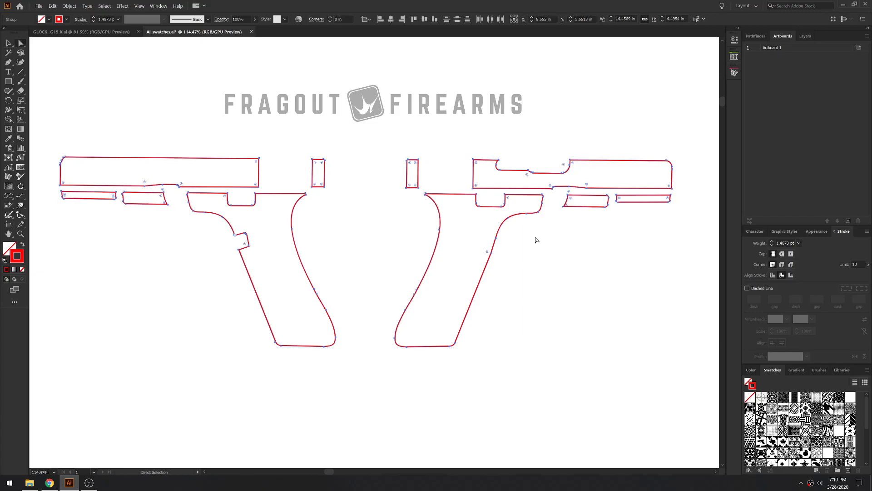
pyautogui.press('a')
pyautogui.moveTo(500, 250); pyautogui.dragTo(618, 307)
pyautogui.hotkey('ctrl', 'z')
pyautogui.moveTo(510, 222); pyautogui.dragTo(545, 253)
pyautogui.hotkey('ctrl', 'z')
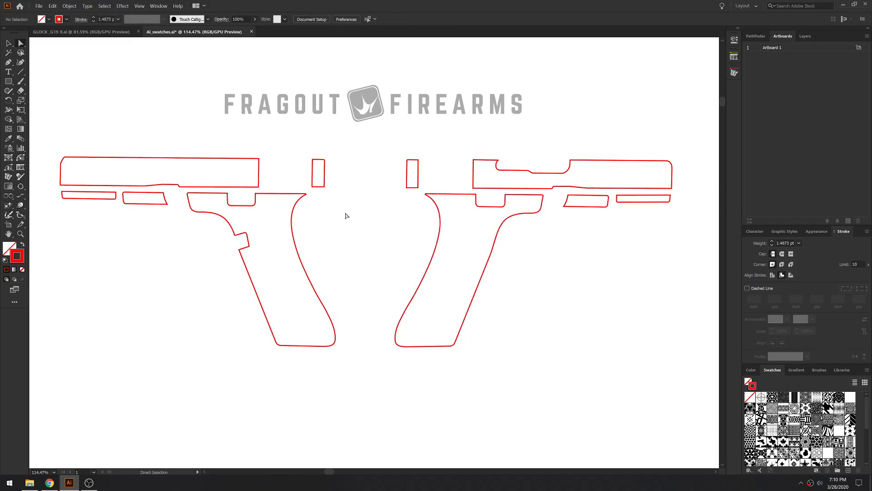
pyautogui.click(8, 43)
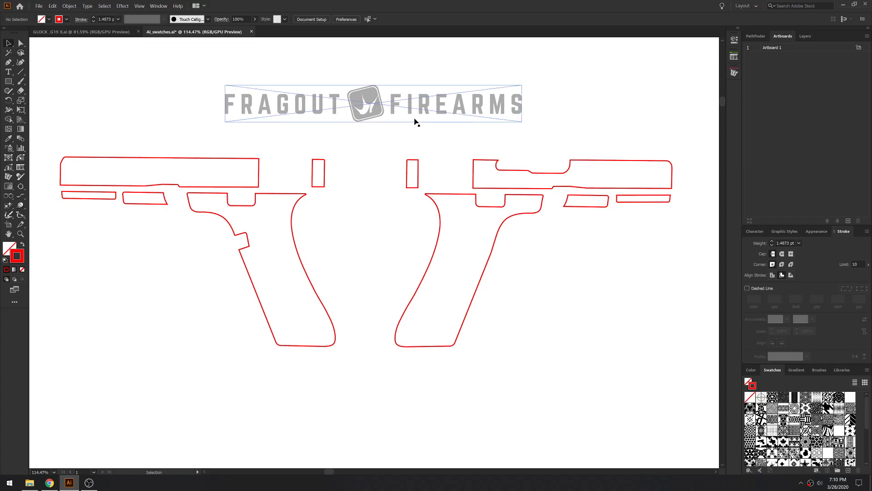
pyautogui.moveTo(137, 140); pyautogui.dragTo(644, 339)
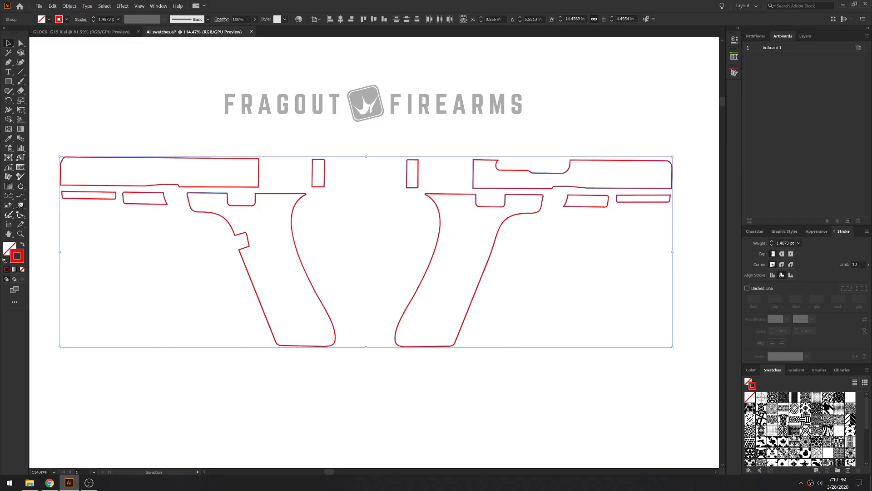
pyautogui.click(790, 431)
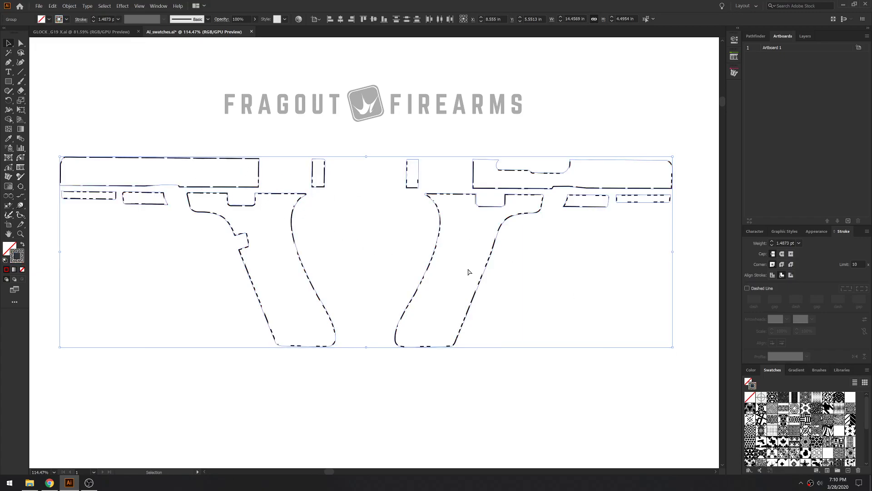
pyautogui.hotkey('ctrl', 'z')
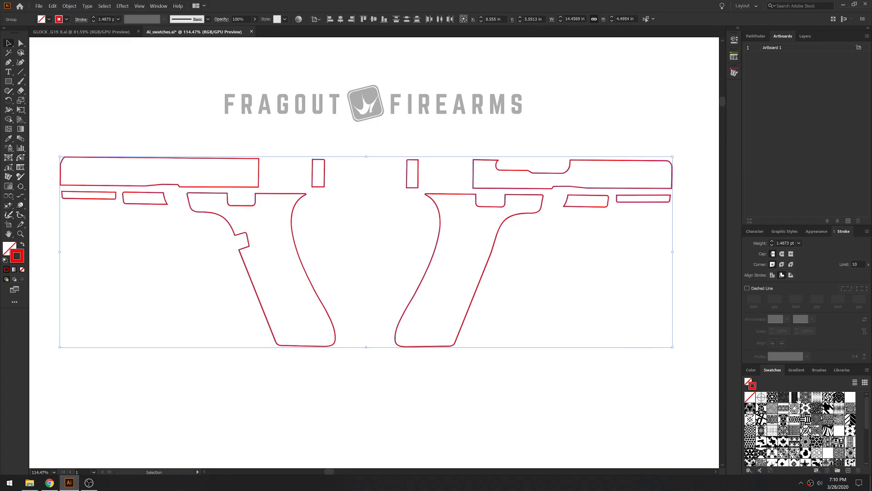
pyautogui.click(831, 399)
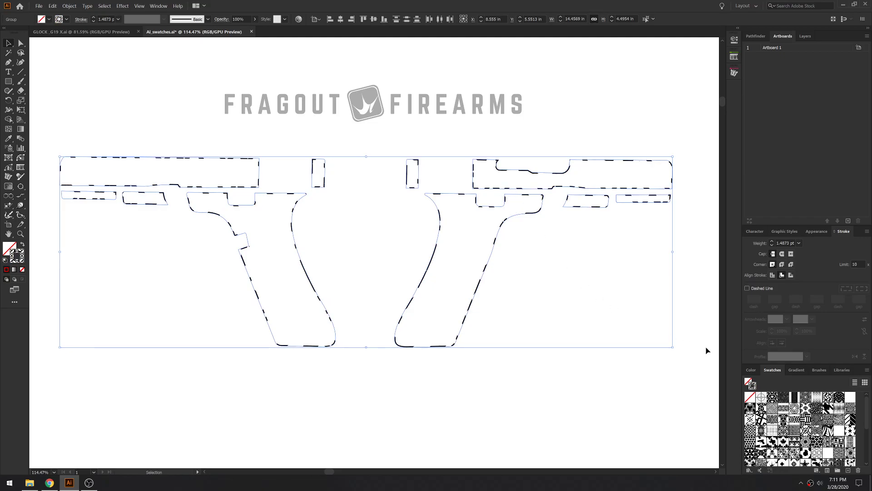
pyautogui.hotkey('ctrl', 'z')
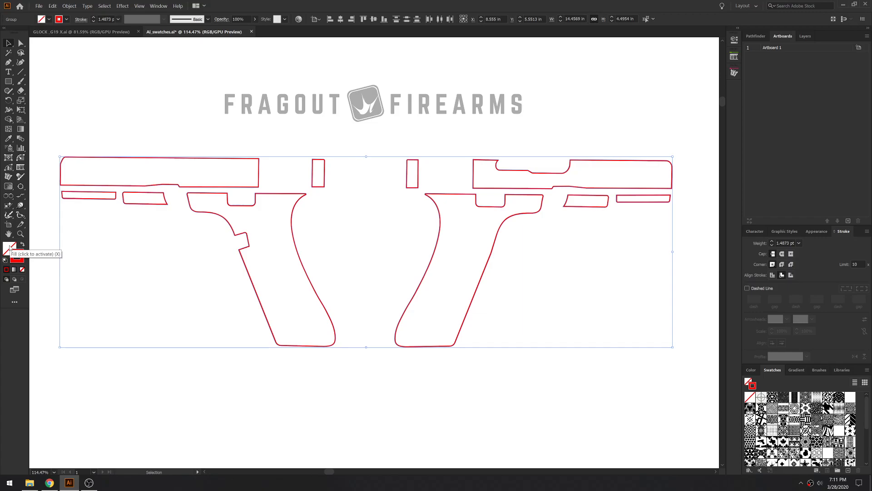
# Fill the grouped gun shapes with solid black 000000, keeping the red strokes
pyautogui.click(10, 248)
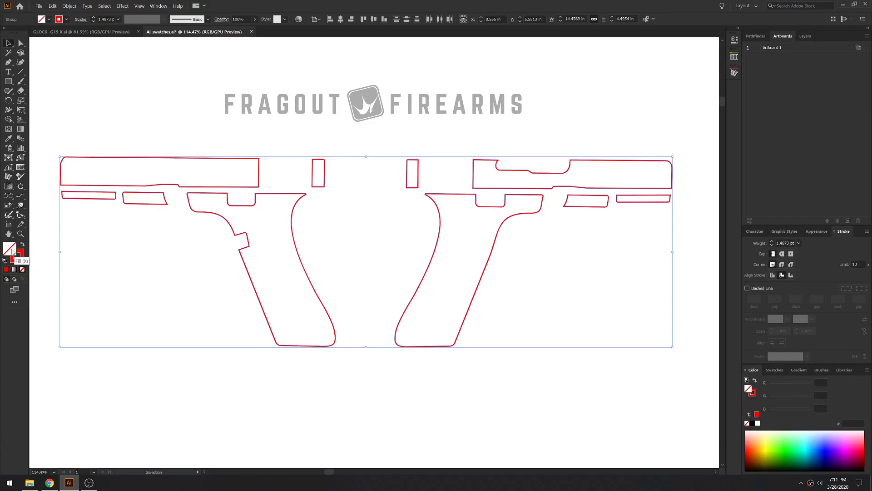
pyautogui.click(21, 260)
pyautogui.click(752, 424)
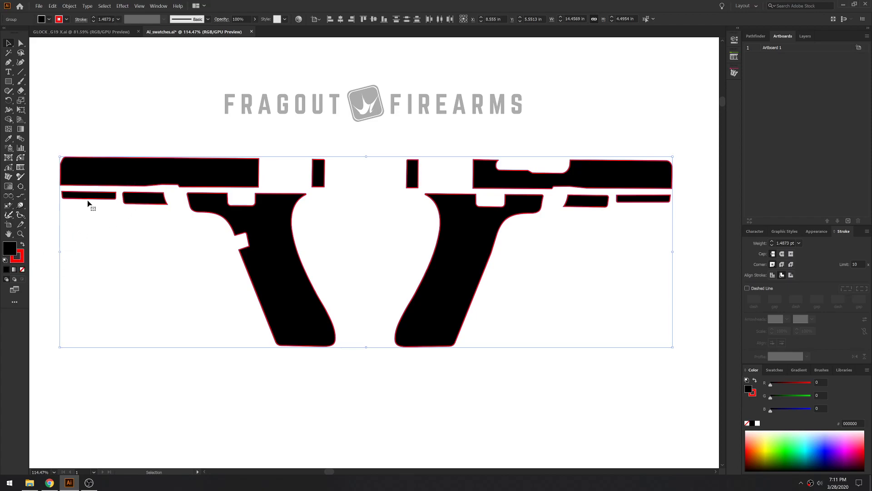
# Apply default fill and stroke, then set the fill to None for 1 pt black outlines
pyautogui.click(5, 260)
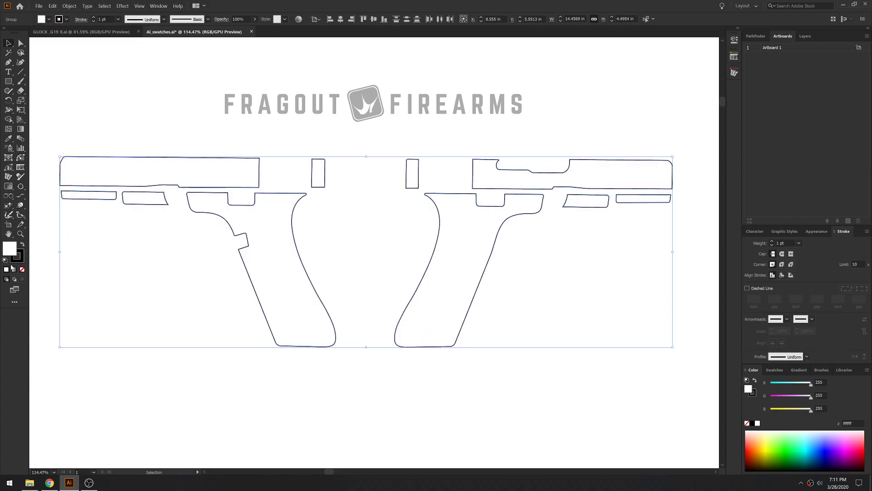
pyautogui.click(23, 270)
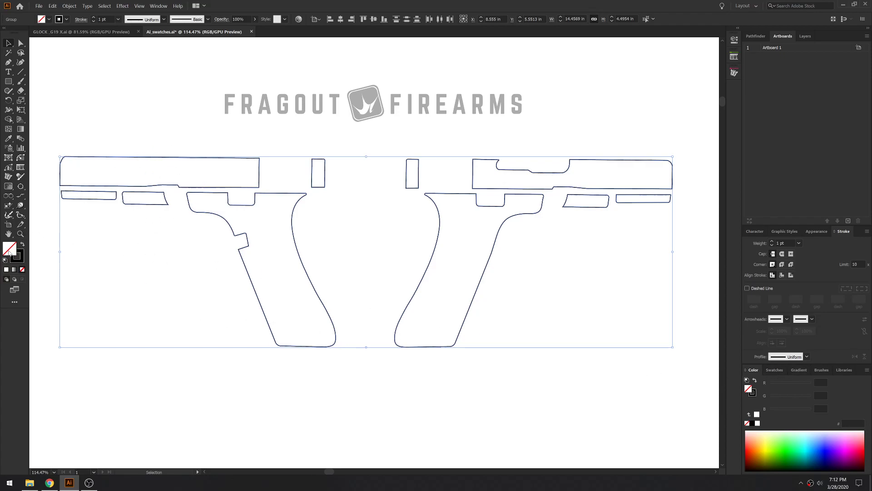
pyautogui.click(21, 257)
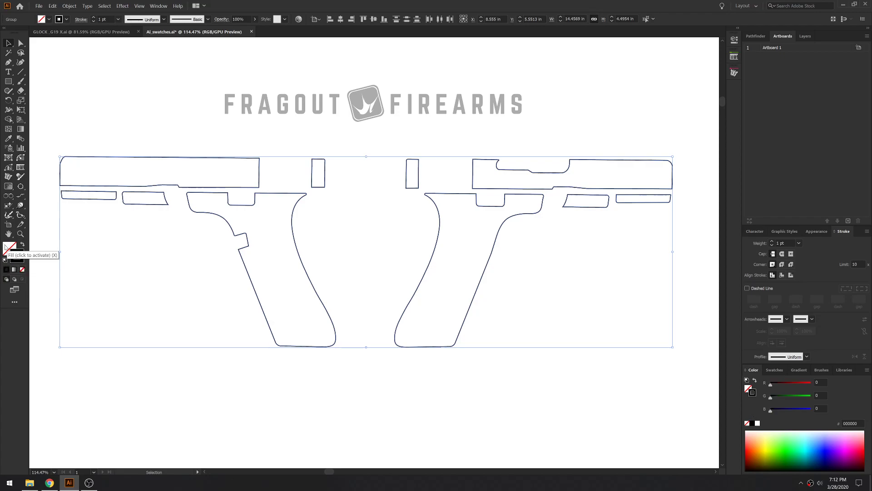
# Make the stroke active and change the outline colour to dark red (R 107)
pyautogui.click(16, 254)
pyautogui.click(18, 255)
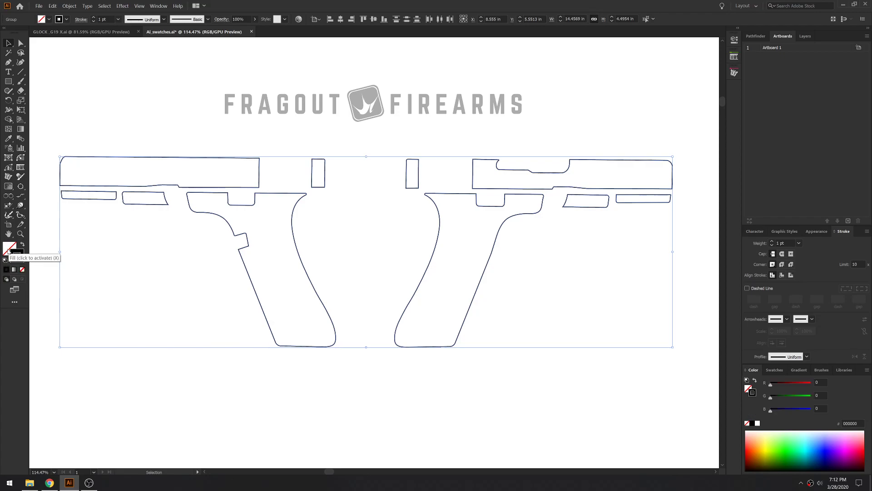
pyautogui.click(22, 259)
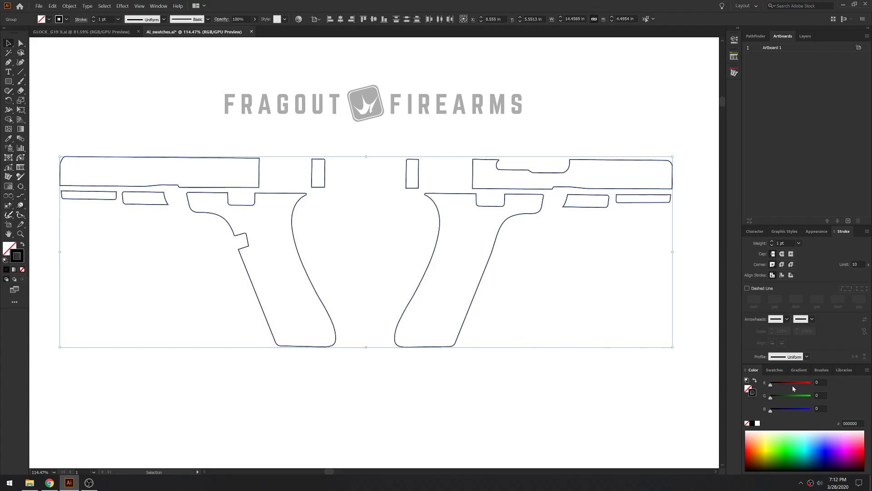
pyautogui.moveTo(793, 388)
pyautogui.mouseDown()
pyautogui.moveTo(802, 382)
pyautogui.moveTo(787, 403)
pyautogui.mouseUp()
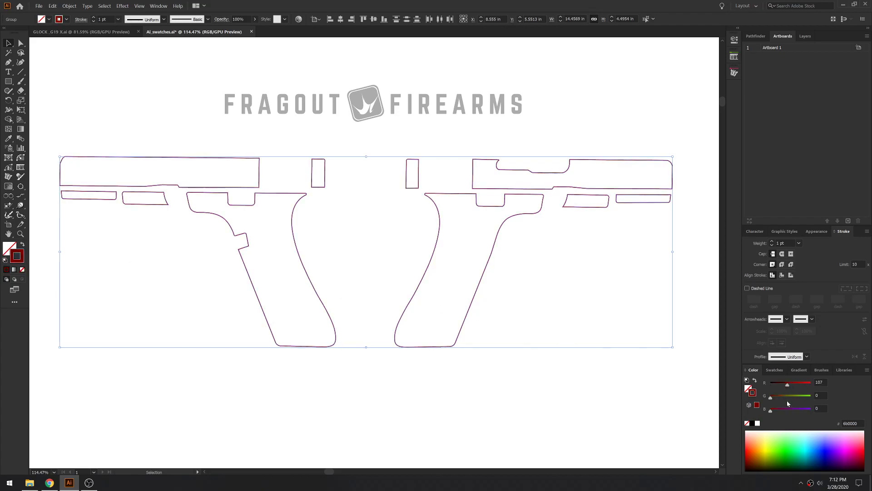
# Try a 4 pt stroke weight, then reselect the outlines and set the weight back to 1 pt
pyautogui.click(799, 243)
pyautogui.click(807, 305)
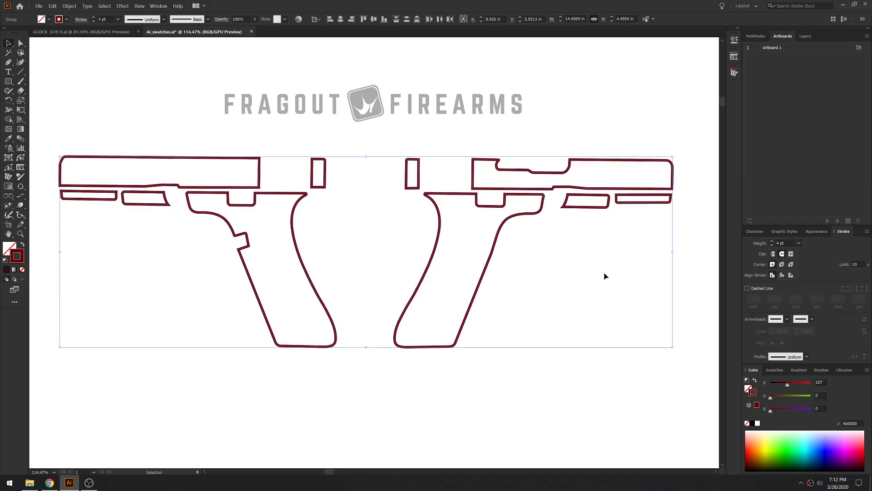
pyautogui.click(615, 371)
pyautogui.moveTo(376, 292); pyautogui.dragTo(136, 195)
pyautogui.click(799, 243)
pyautogui.click(809, 278)
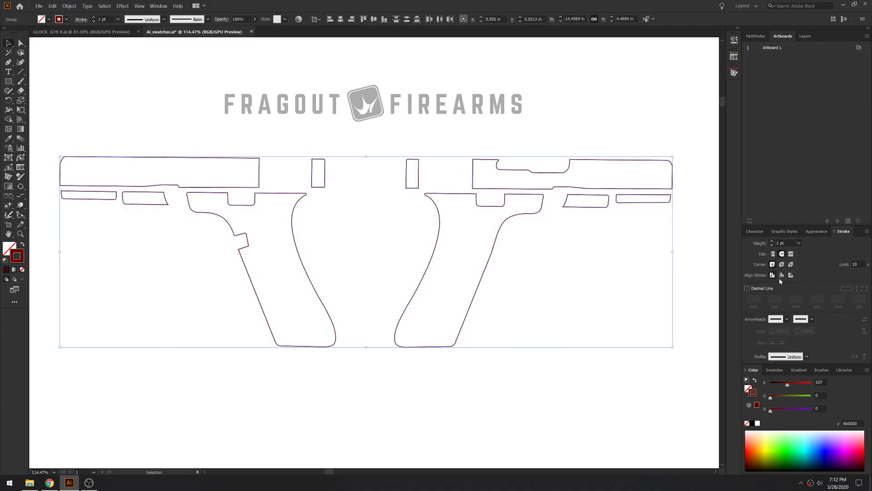
# Fill all gun shapes with the black bird-wing pattern swatch, then deselect
pyautogui.click(11, 247)
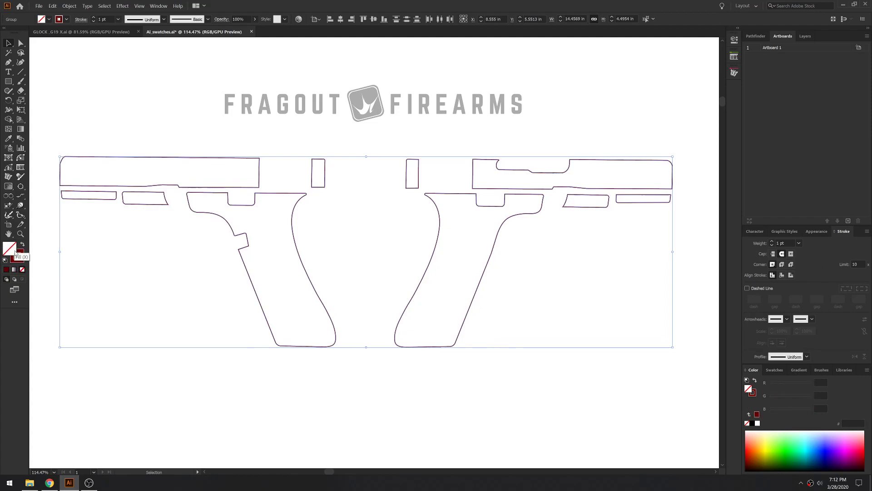
pyautogui.click(777, 369)
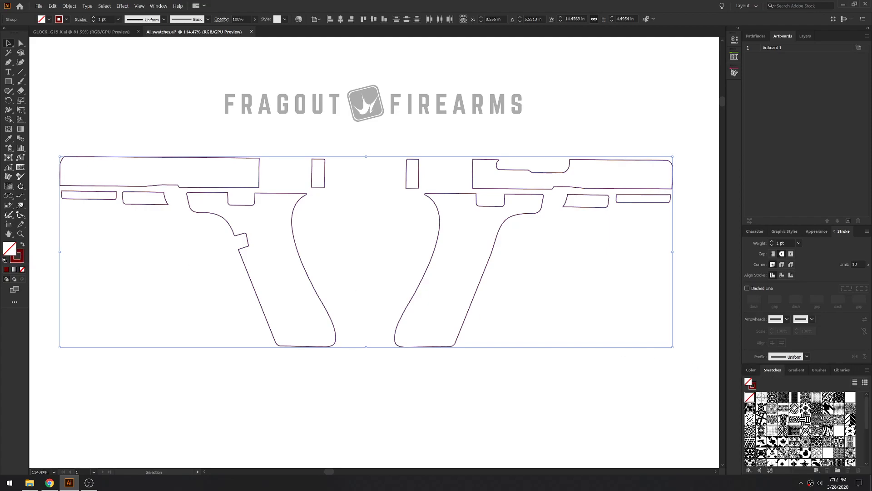
pyautogui.scroll(-3, 795, 445)
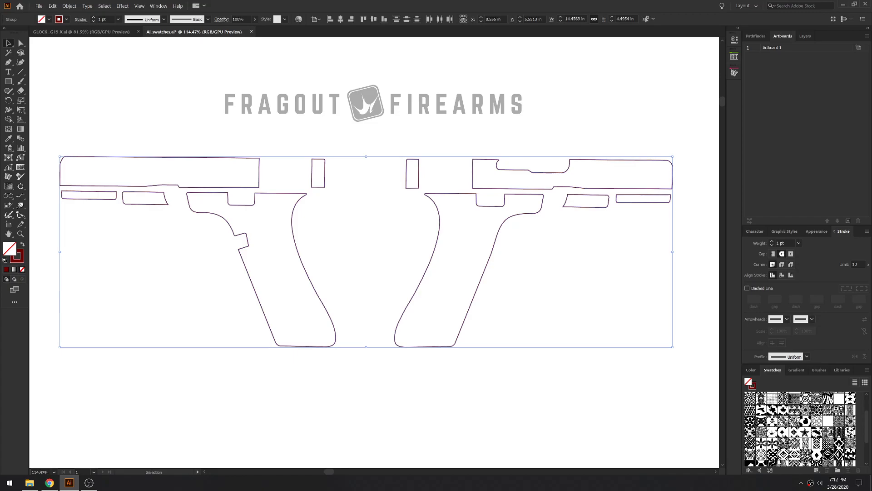
pyautogui.click(772, 434)
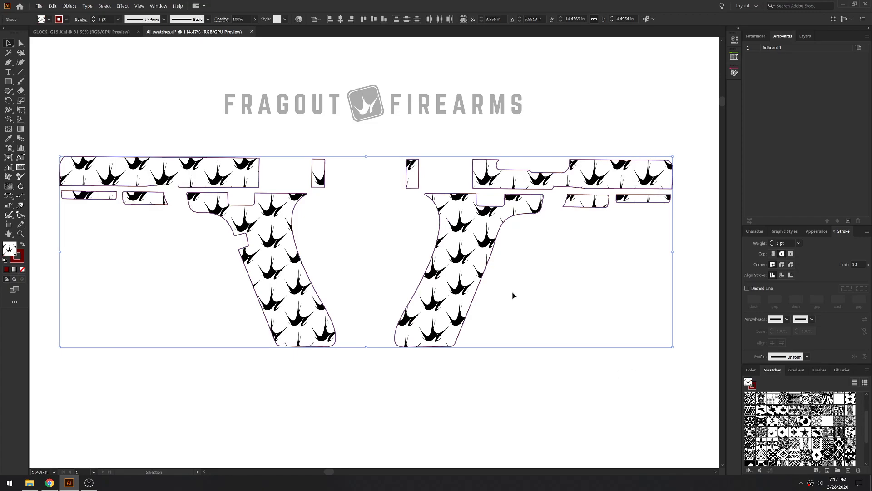
pyautogui.click(362, 283)
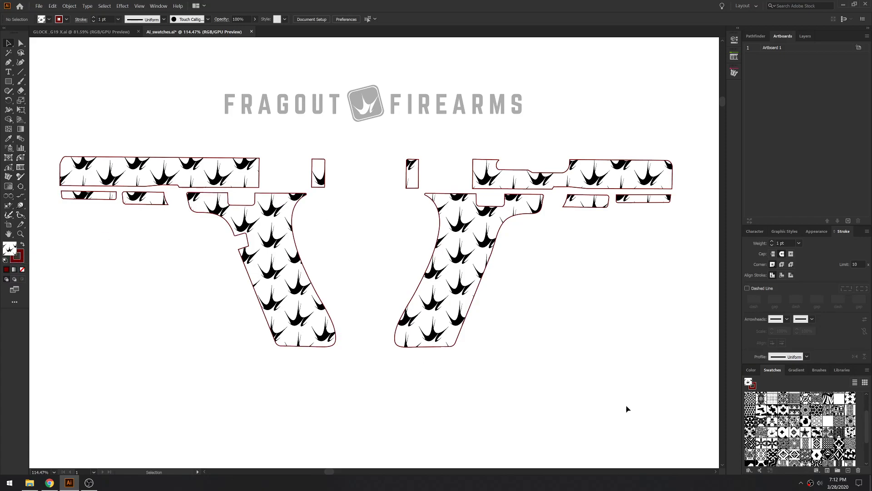
# Select all artwork and give it a black 3 pt stroke aligned to center
pyautogui.hotkey('ctrl', 'a')
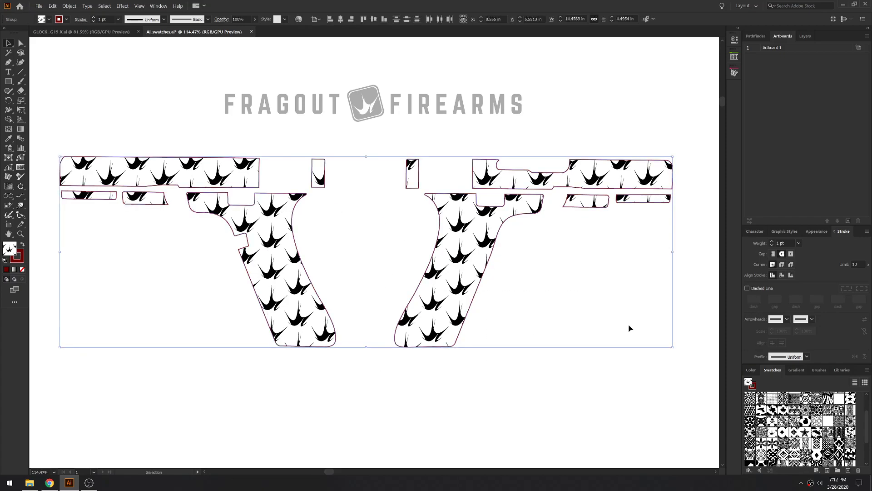
pyautogui.click(750, 370)
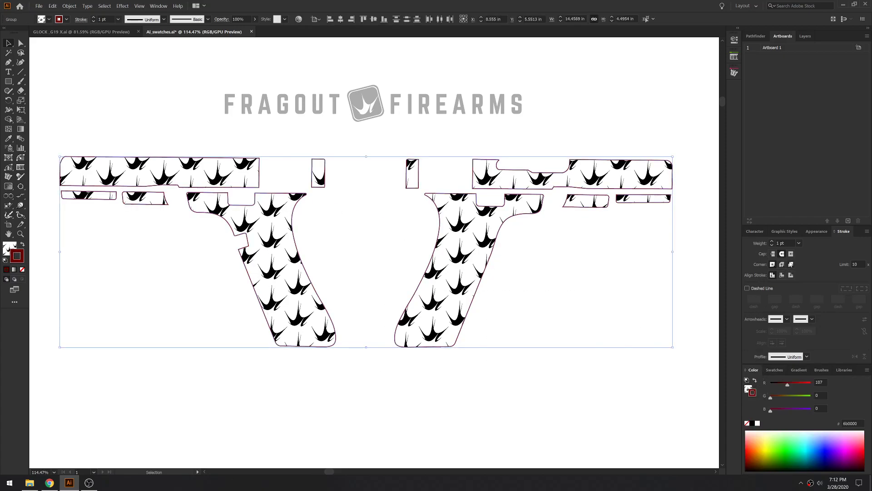
pyautogui.click(799, 243)
pyautogui.click(805, 299)
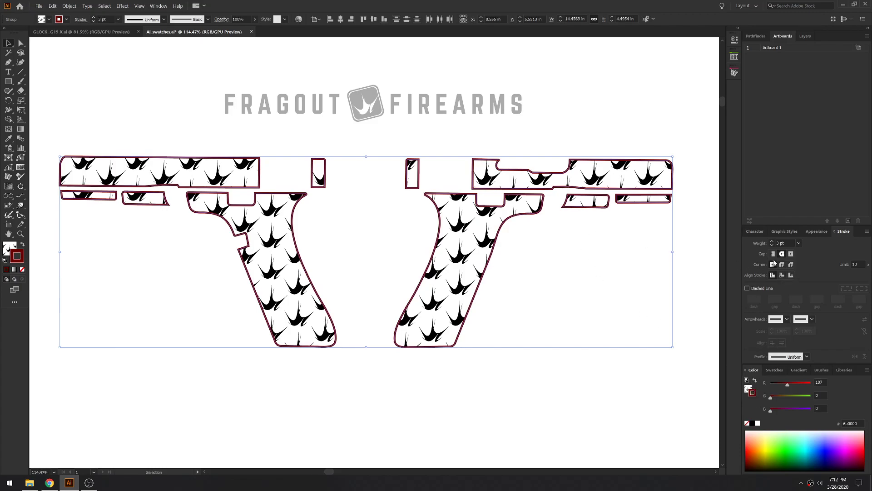
pyautogui.click(782, 275)
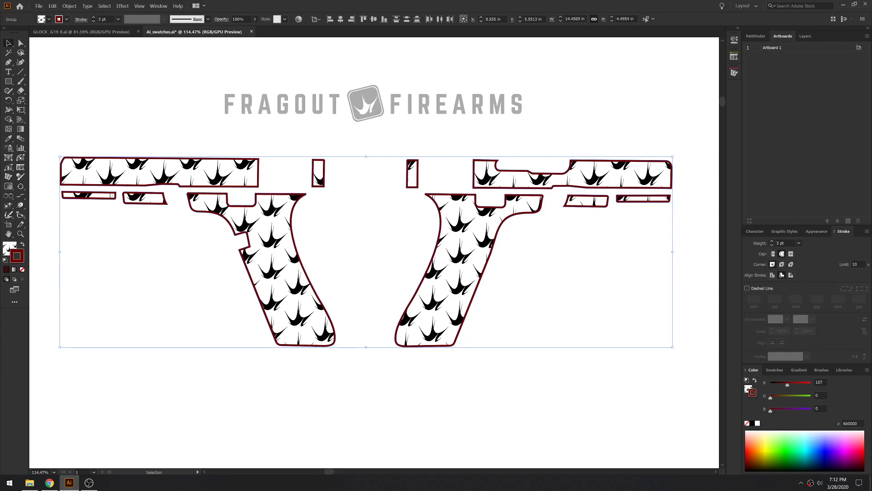
pyautogui.click(752, 423)
pyautogui.click(542, 265)
# Reselect both gun groups and set their stroke to the None swatch
pyautogui.click(486, 228)
pyautogui.hotkey('ctrl', 'a')
pyautogui.click(774, 369)
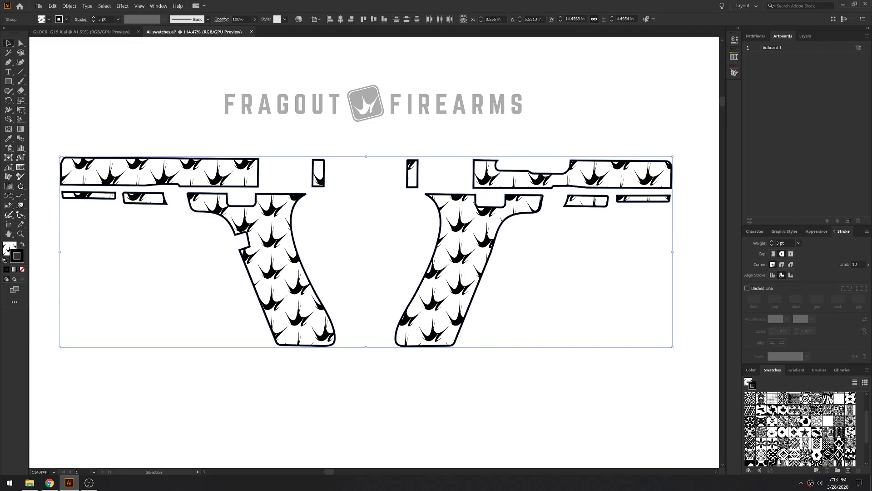
pyautogui.scroll(3, 766, 423)
pyautogui.click(750, 396)
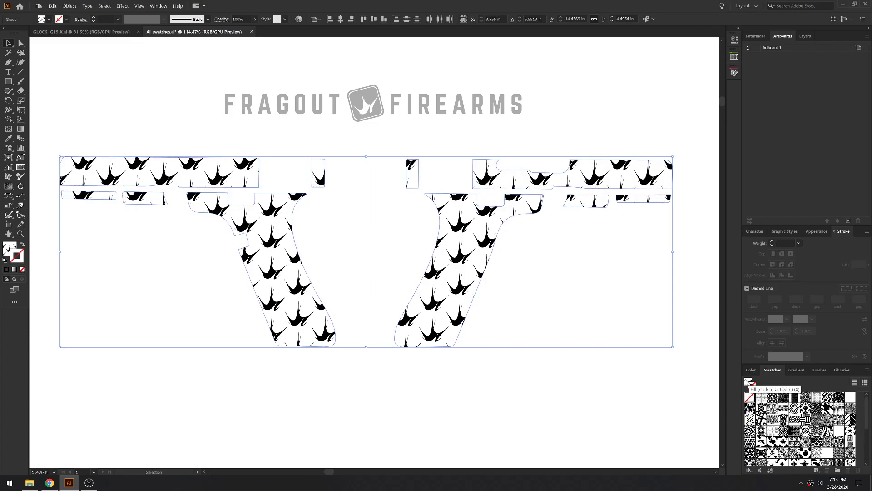
# Undo the stroke removal to restore the black 3 pt outlines and fill the gun parts with a geometric pattern
pyautogui.click(748, 381)
pyautogui.hotkey('ctrl', 'z')
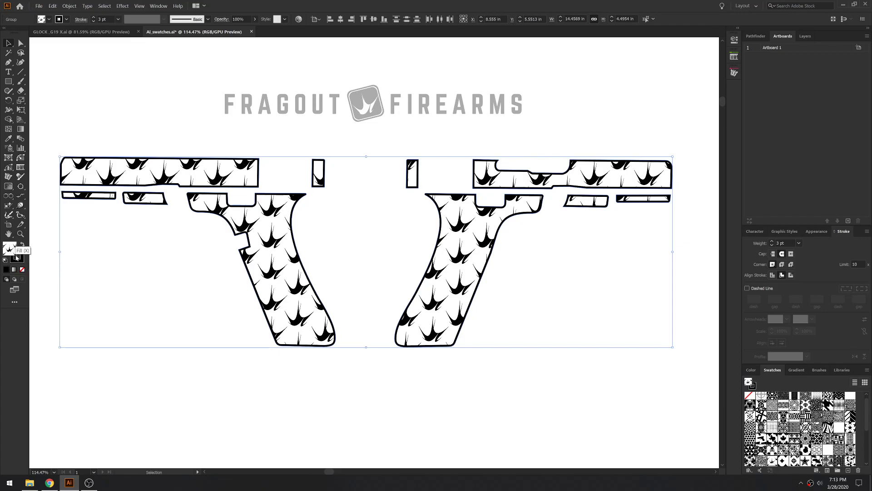
pyautogui.click(761, 405)
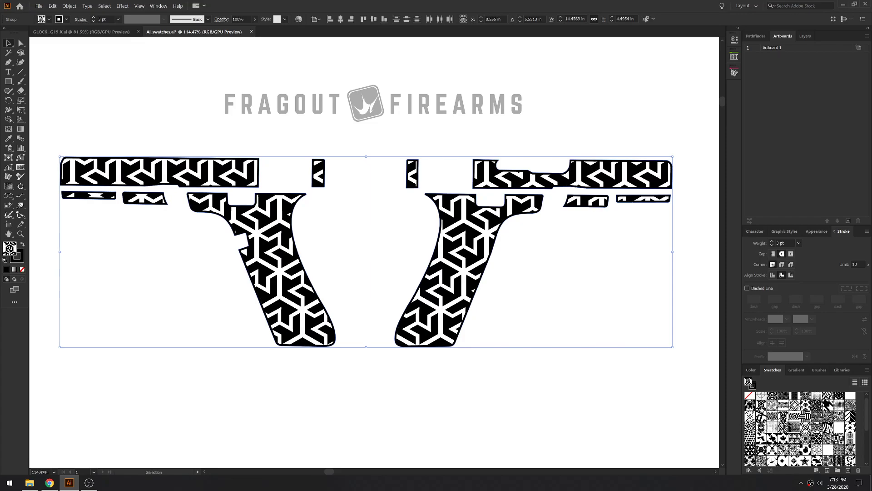
# Reselect the whole gun artwork and try maze, dot and curved X patterns before applying the cube pattern
pyautogui.click(600, 353)
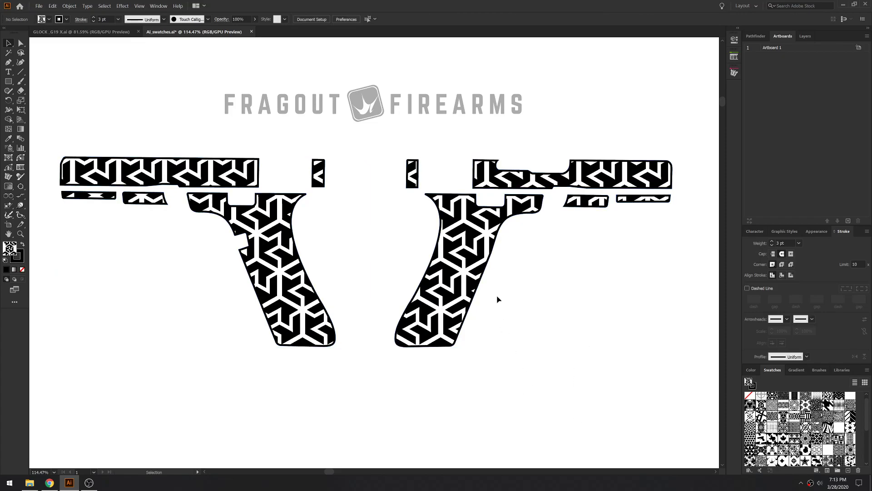
pyautogui.moveTo(599, 306); pyautogui.dragTo(239, 142)
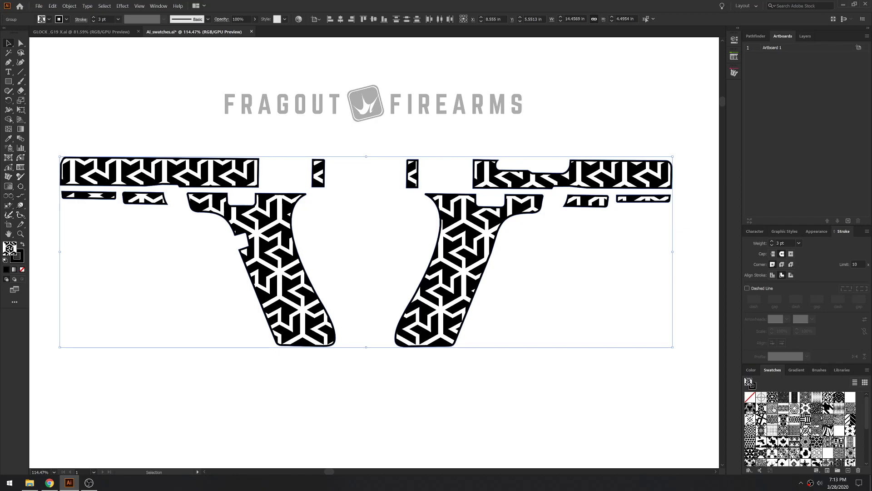
pyautogui.click(771, 409)
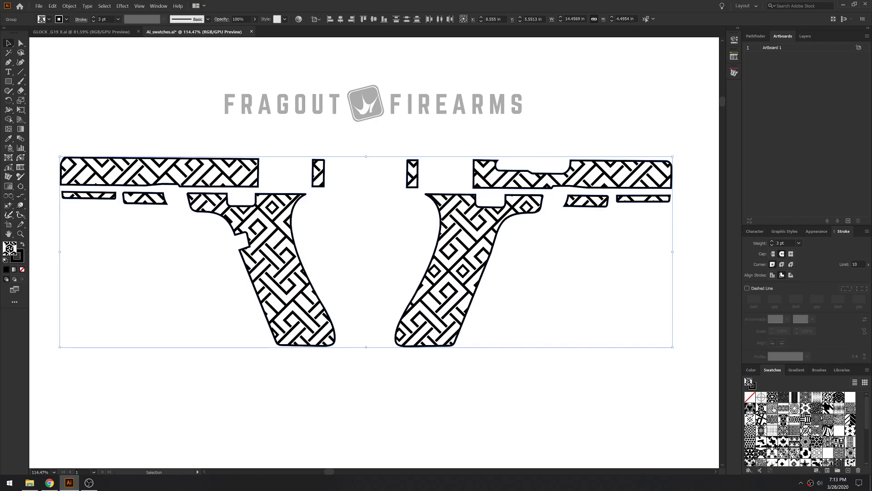
pyautogui.click(813, 398)
pyautogui.click(830, 398)
pyautogui.click(837, 400)
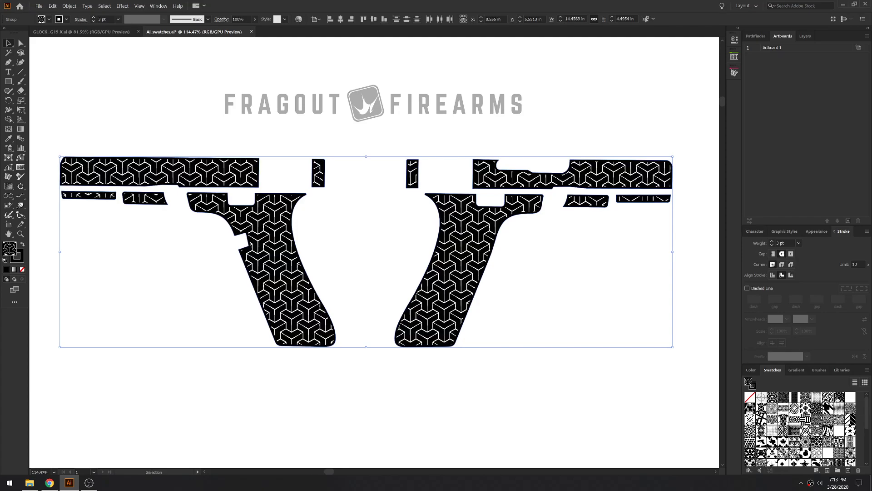
# View the cube pattern's options, exit pattern editing, then nudge the FRAGOUT FIREARMS logo left and down
pyautogui.doubleClick(837, 398)
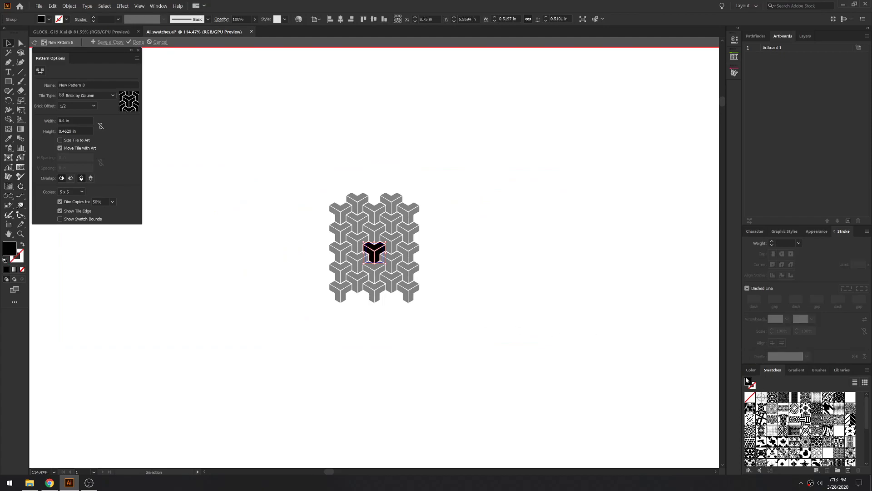
pyautogui.doubleClick(527, 352)
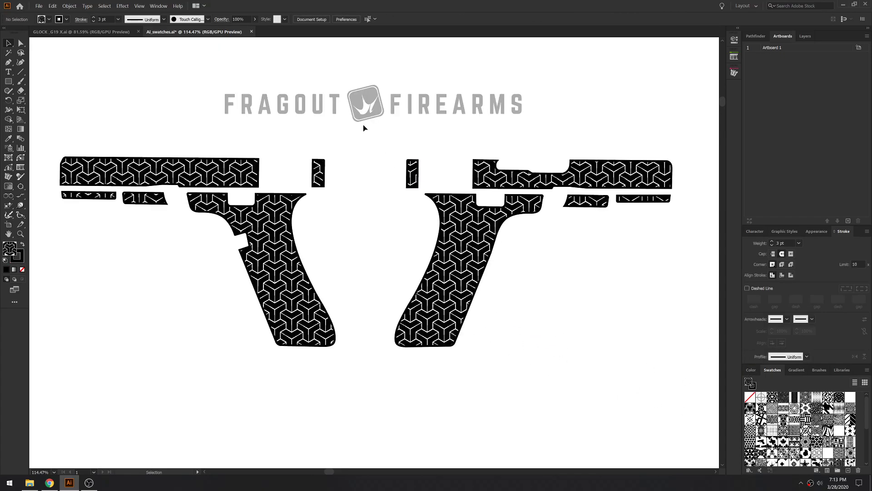
pyautogui.moveTo(362, 123)
pyautogui.mouseDown()
pyautogui.moveTo(381, 141)
pyautogui.moveTo(369, 121)
pyautogui.mouseUp()
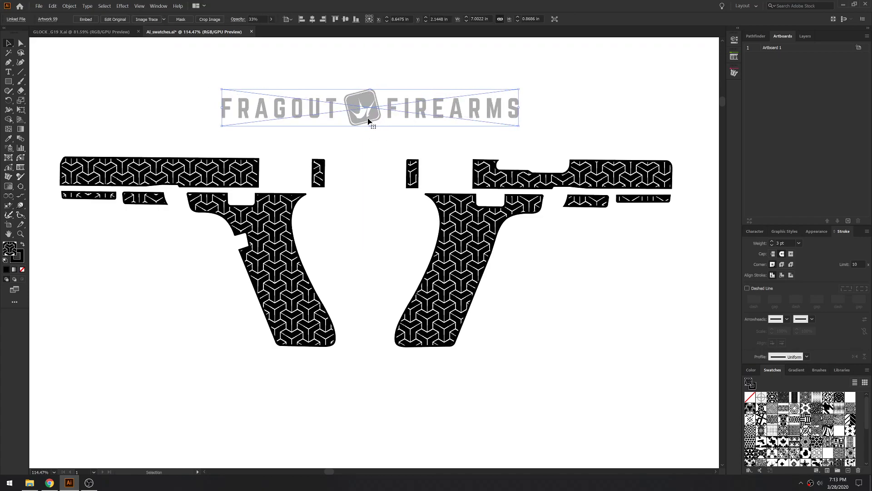